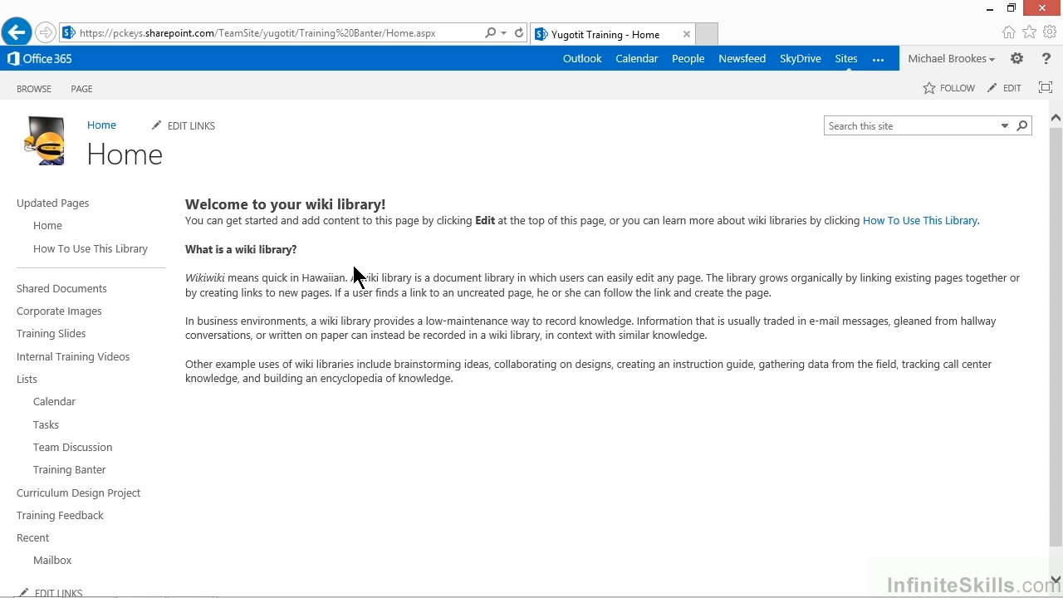
- Open the wiki Home page for editing and change its heading to "Welcome to Training Banter!"
{"action": "left_click", "coordinate": [78, 90]}
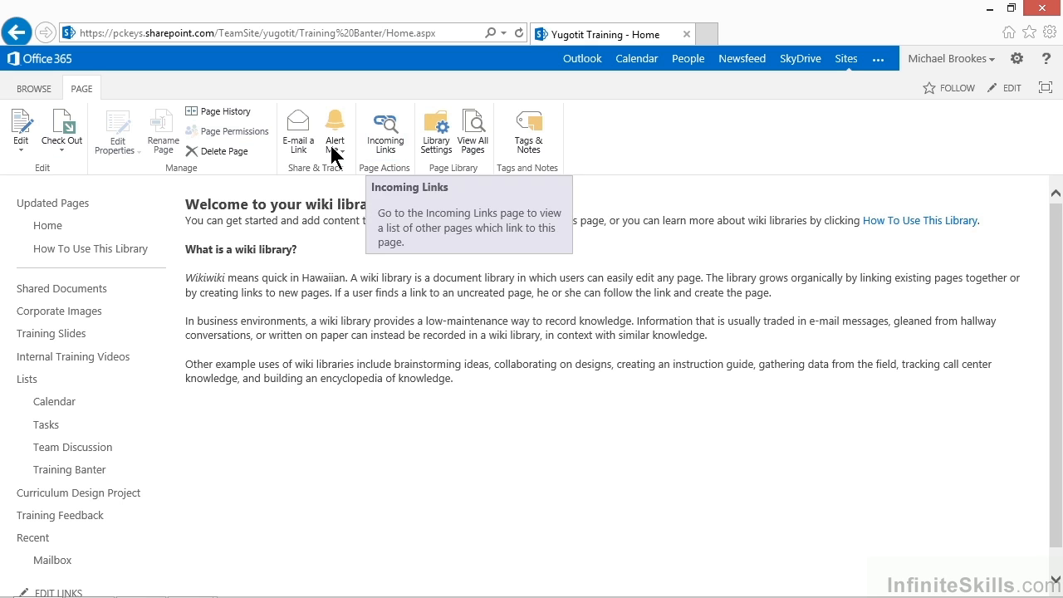
{"action": "left_click", "coordinate": [20, 129]}
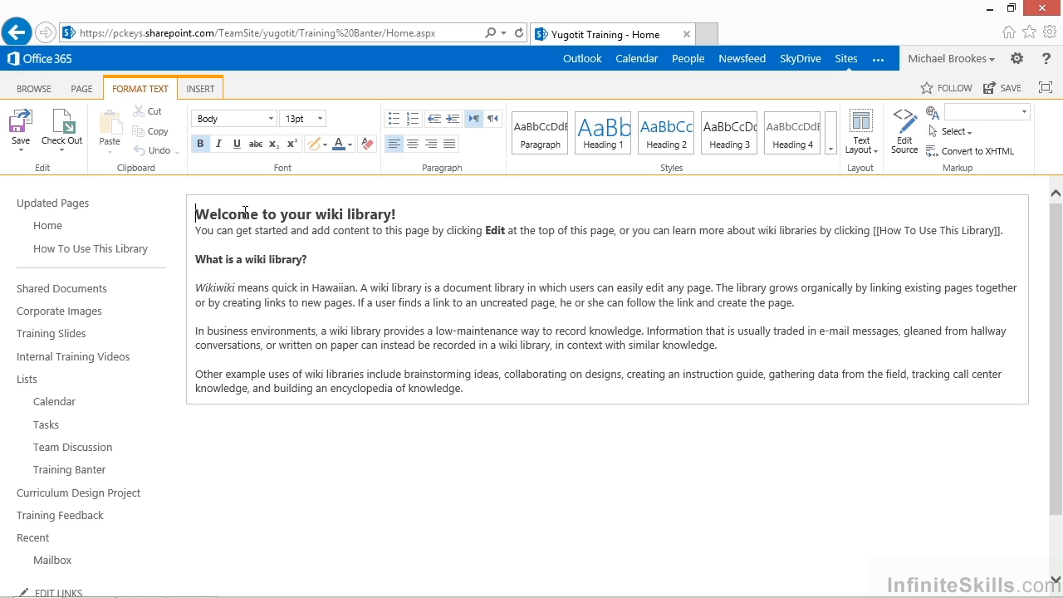
{"action": "left_click_drag", "start_coordinate": [260, 214], "coordinate": [392, 215]}
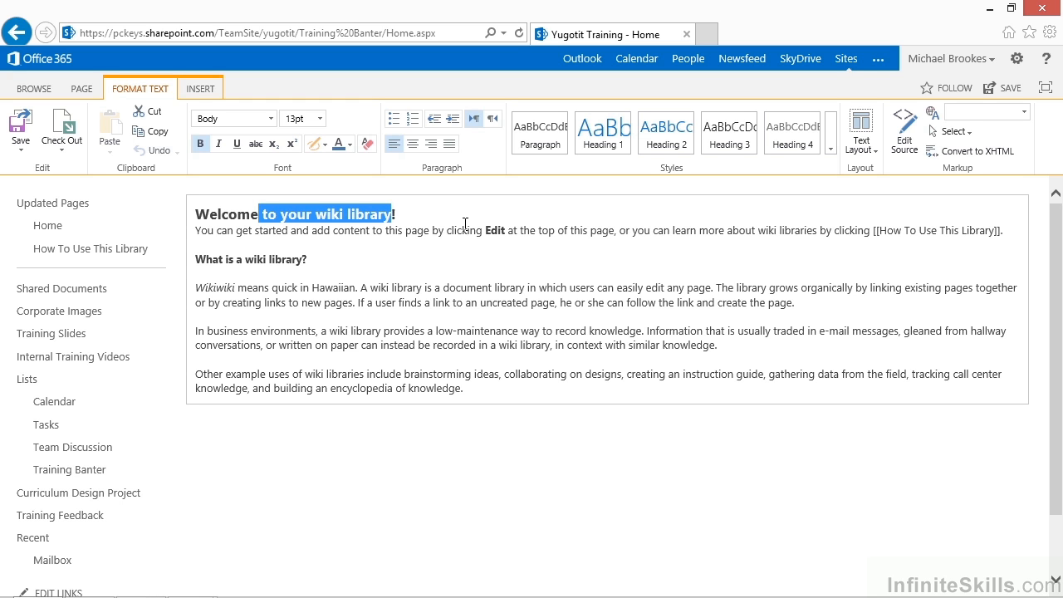
{"action": "type", "text": "to Training Banter"}
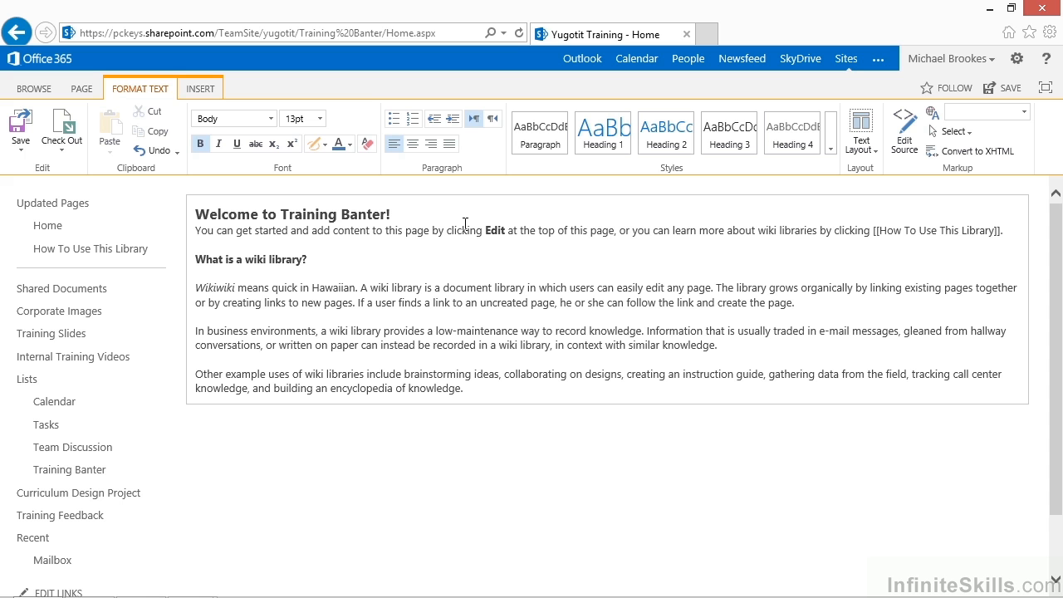
- Start the first paragraph with "This is the place for Yugotit trainer to voice conxwrnas, talk about experiences and even ask for advice on everything training."
{"action": "key", "text": "Down"}
{"action": "key", "text": "Home"}
{"action": "type", "text": "This is the place for Yugotit trainer to voice conxwrnas, talk about experiences and even ask for advice on everything training."}
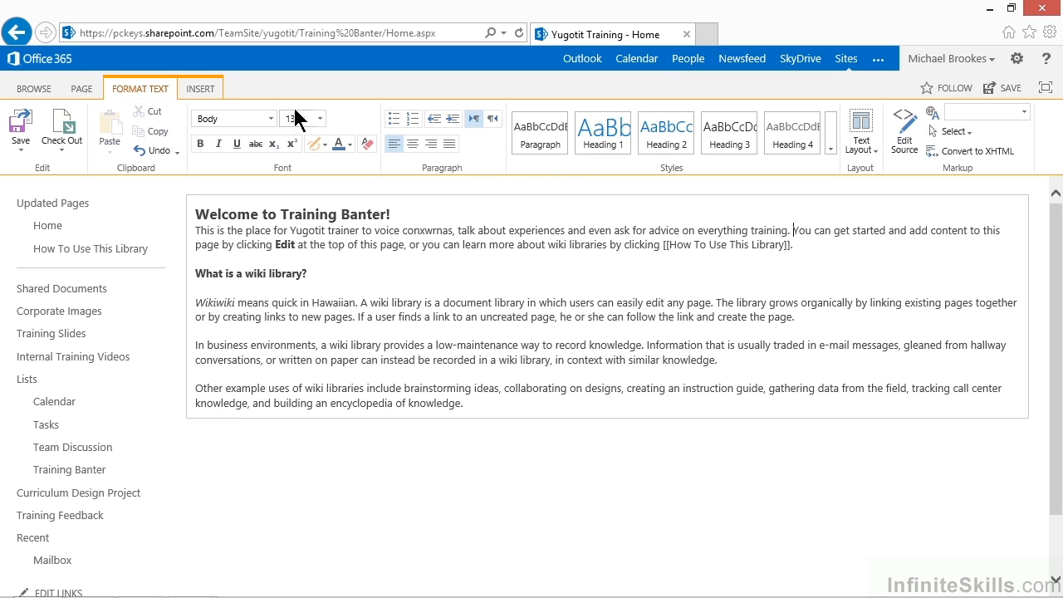
- Correct the misspelled word after "voice" in the introductory sentence to "concerns", keeping a comma after it
{"action": "left_click", "coordinate": [208, 89]}
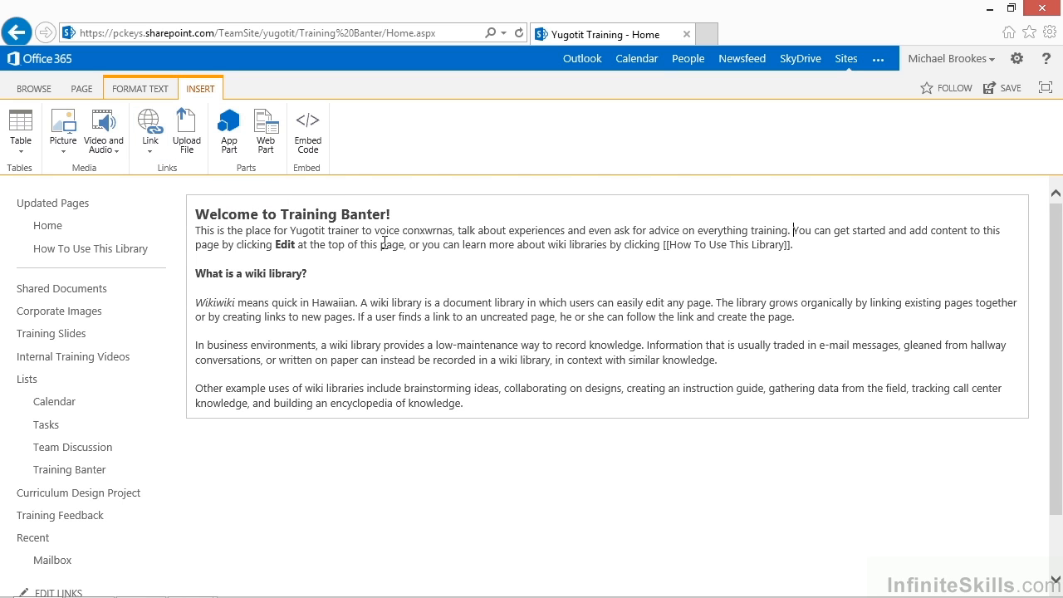
{"action": "left_click_drag", "start_coordinate": [403, 230], "coordinate": [473, 239]}
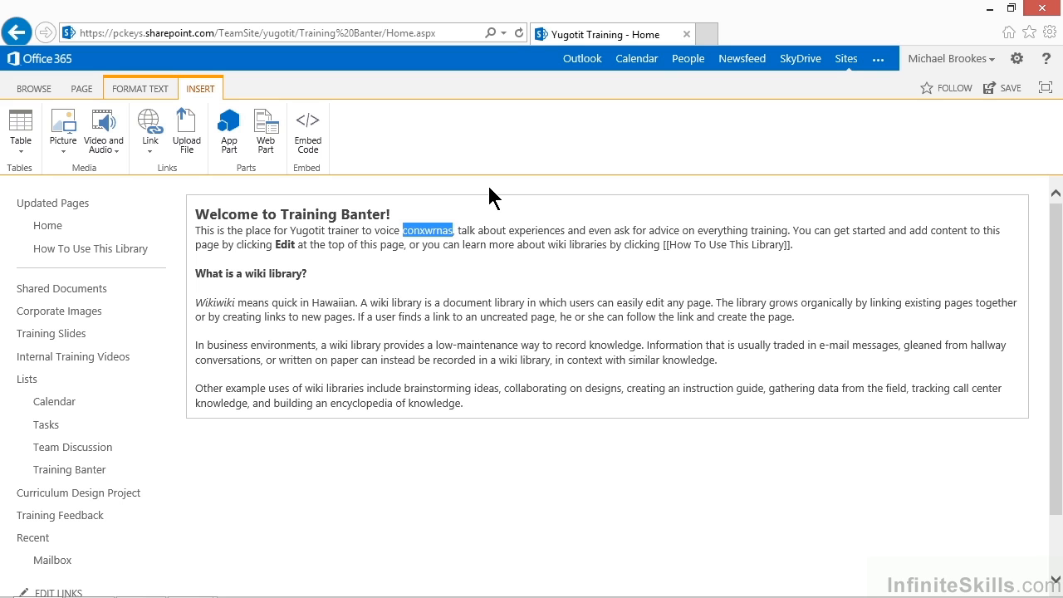
{"action": "type", "text": "concern"}
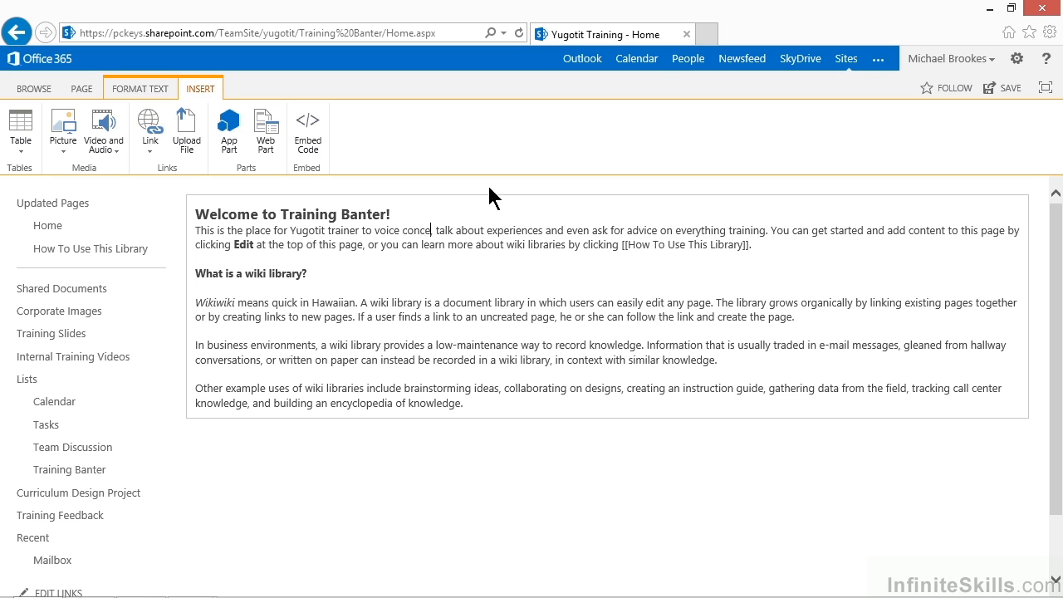
{"action": "type", "text": "s"}
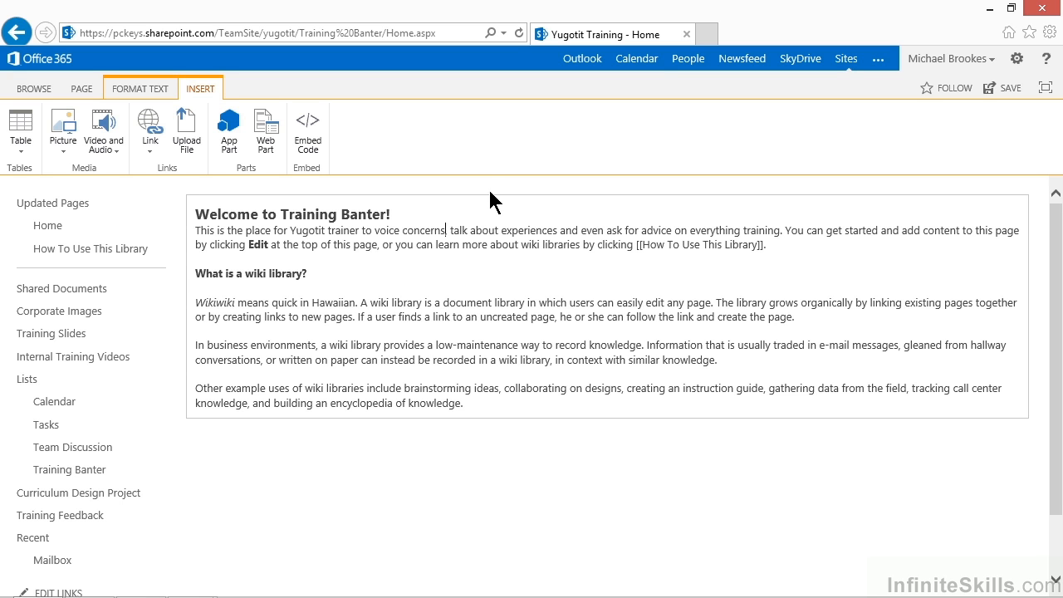
{"action": "type", "text": ","}
- Add a new line below the introductory paragraph reading "Click here to view [[List:]]", choosing the suggested List: entry for the wiki link
{"action": "left_click_drag", "start_coordinate": [633, 247], "coordinate": [768, 260]}
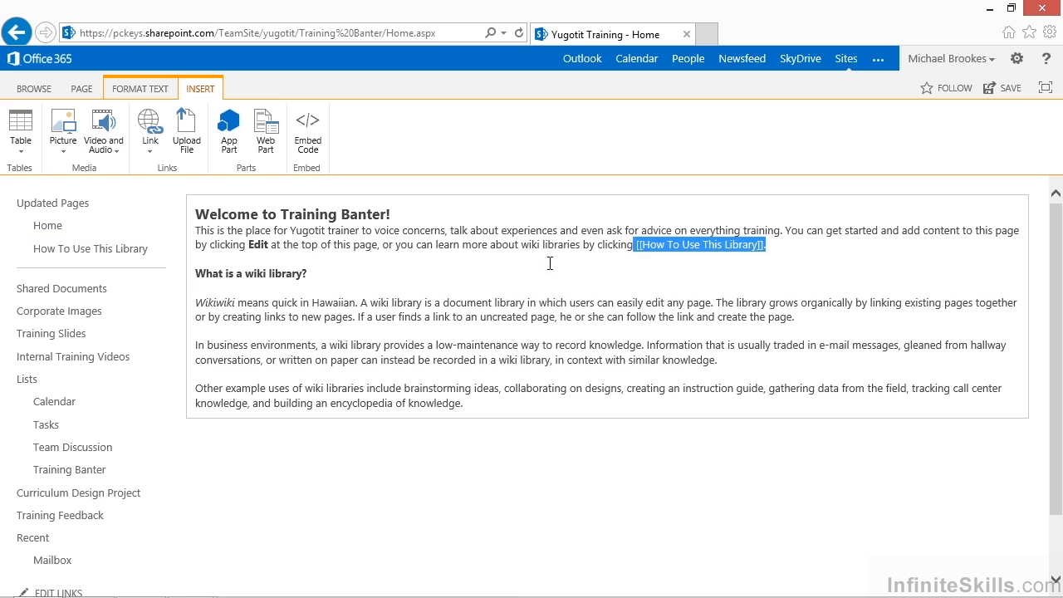
{"action": "left_click", "coordinate": [629, 248]}
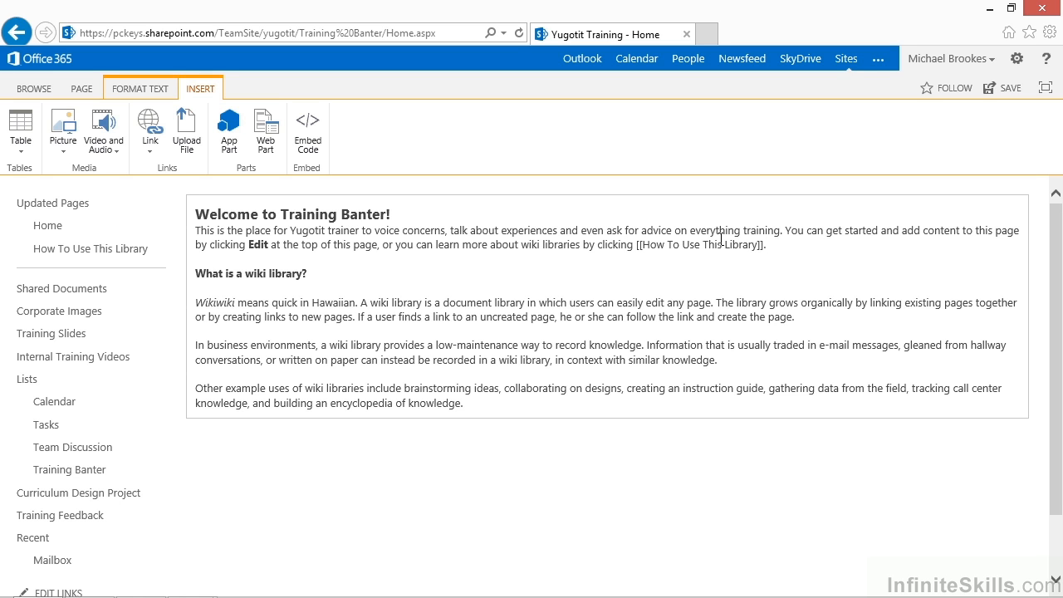
{"action": "key", "text": "Return"}
{"action": "key", "text": "Return"}
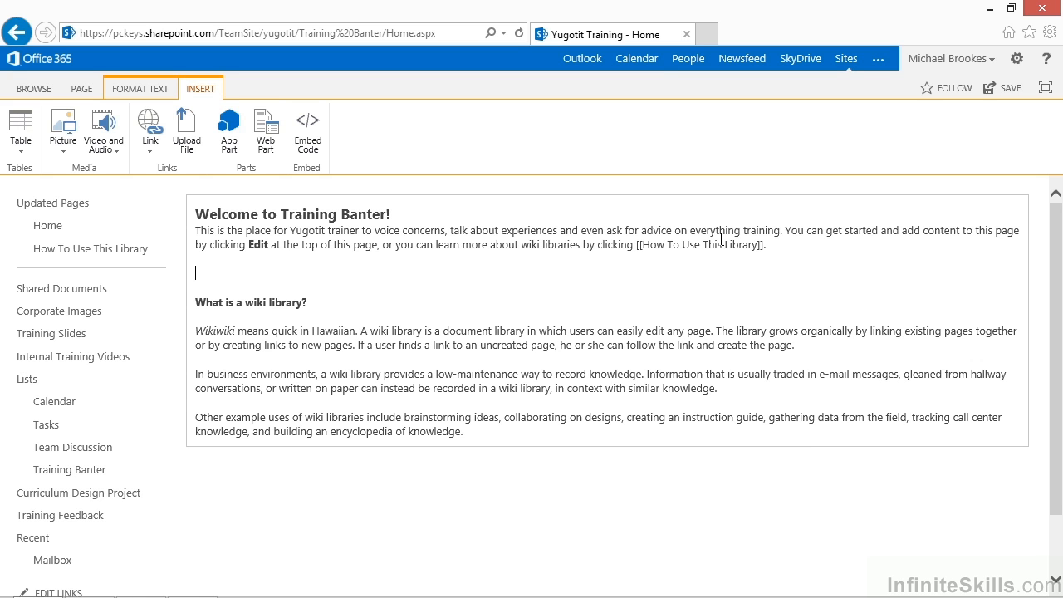
{"action": "type", "text": "Click here to view [["}
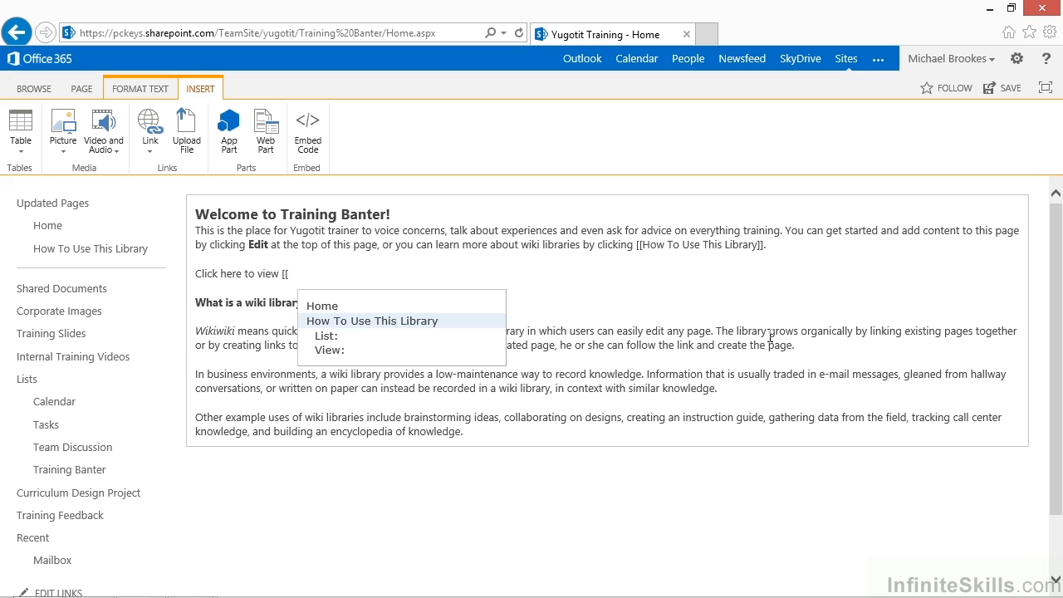
{"action": "key", "text": "Down"}
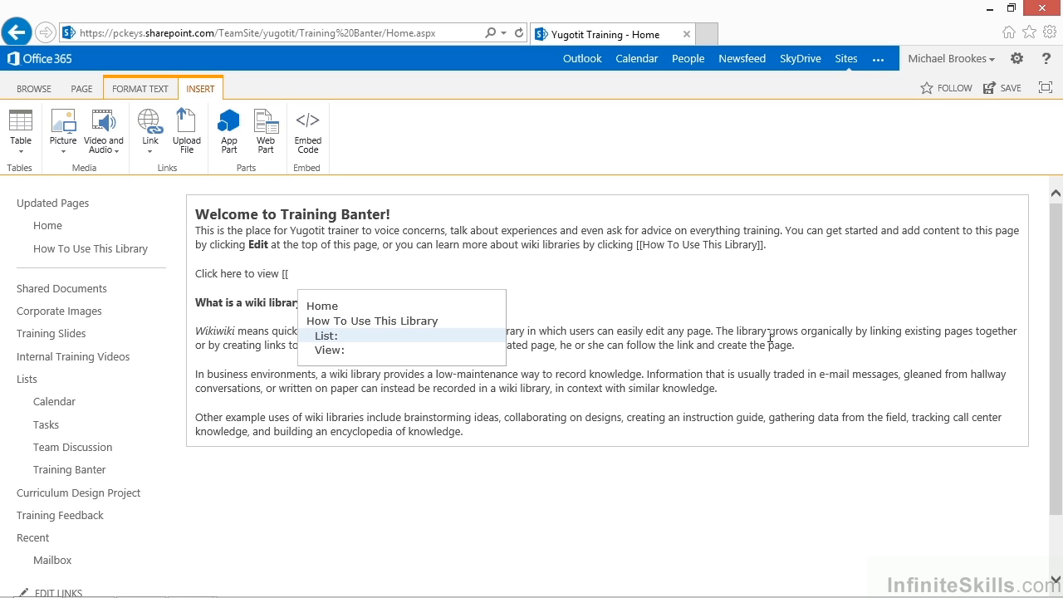
{"action": "key", "text": "Return"}
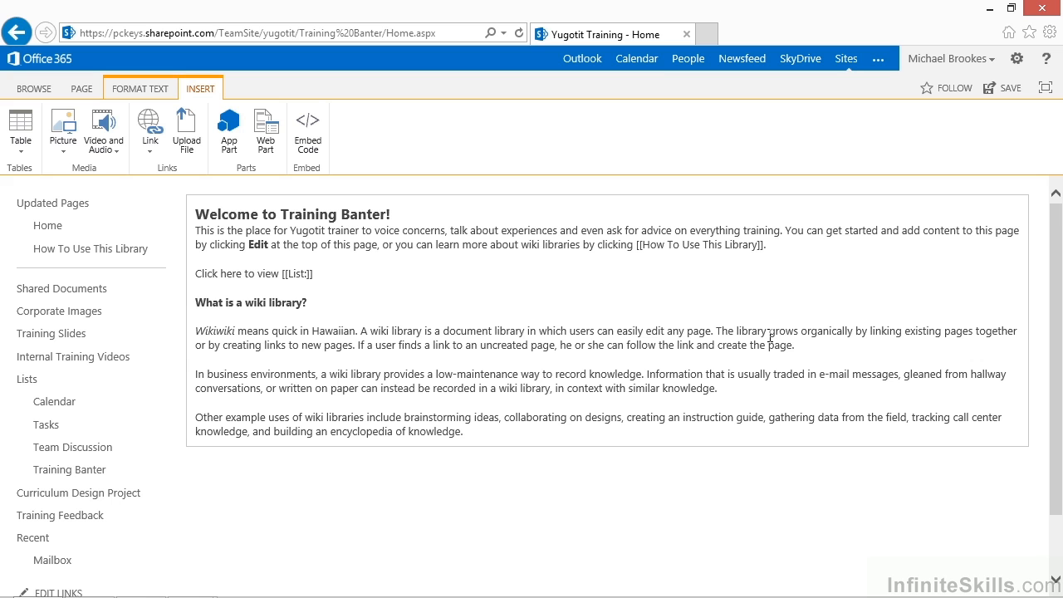
- Insert a SharePoint link to the site's Calendar directly after "[[List:" and put the closing "]]" behind it
{"action": "key", "text": "BackSpace"}
{"action": "key", "text": "BackSpace"}
{"action": "left_click", "coordinate": [150, 151]}
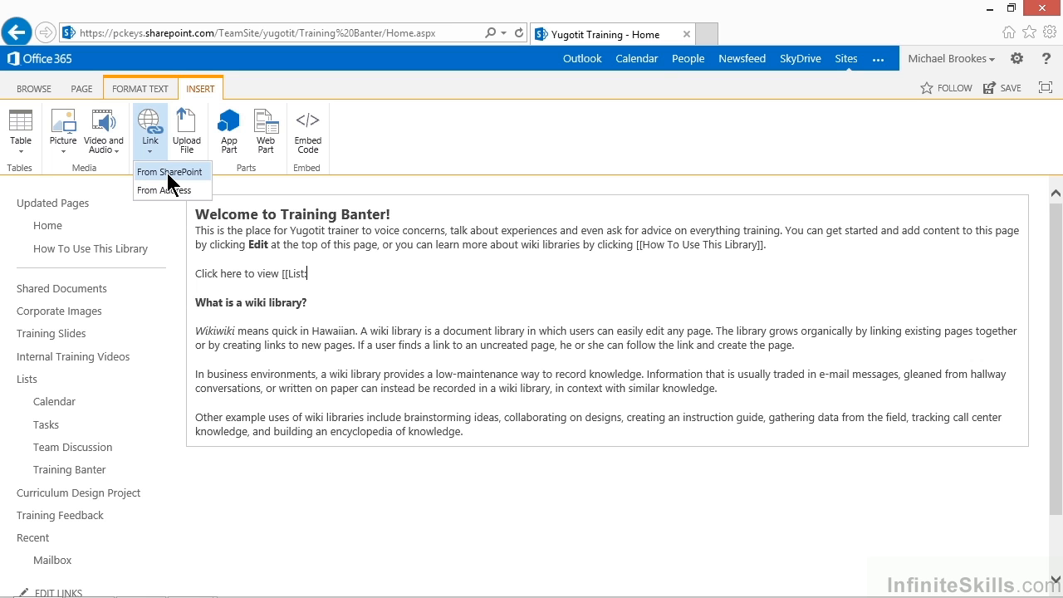
{"action": "left_click", "coordinate": [169, 172]}
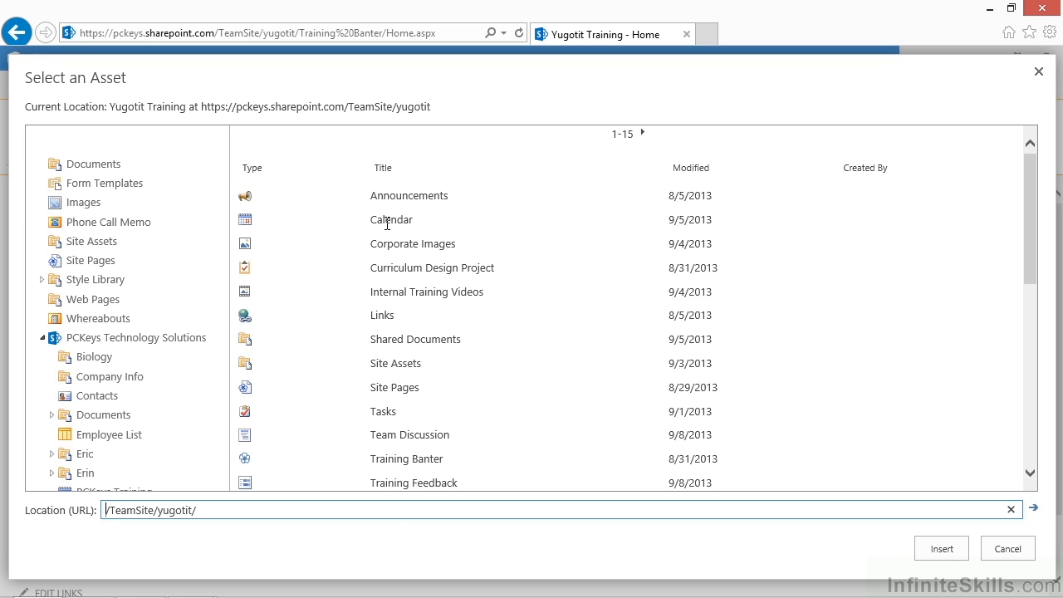
{"action": "double_click", "coordinate": [247, 222]}
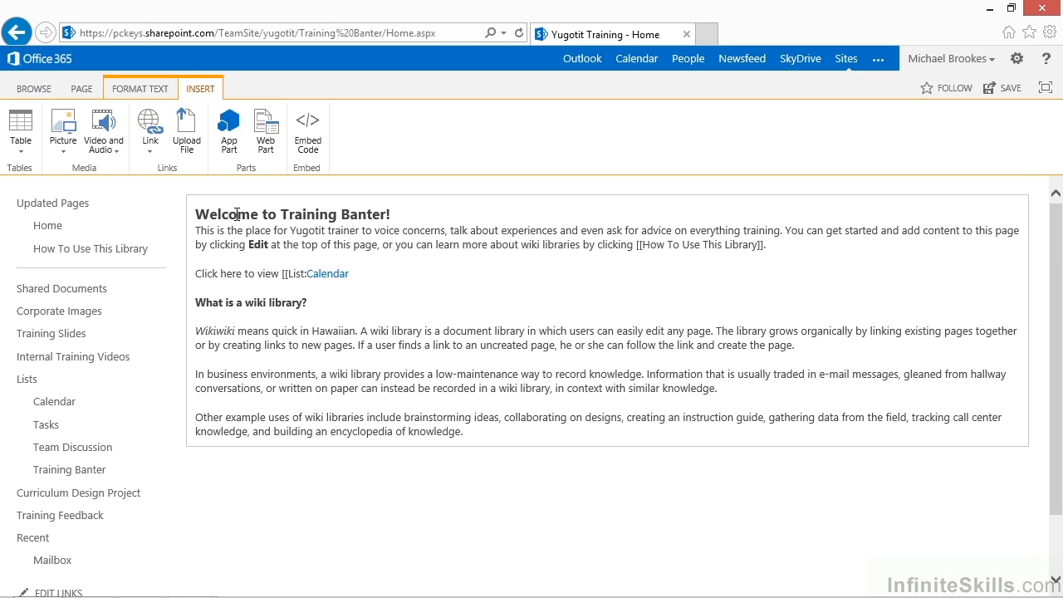
{"action": "type", "text": "]]"}
- Delete the "What is a wiki library?" heading and all the default paragraphs below it
{"action": "key", "text": "shift+Down"}
{"action": "key", "text": "shift+Down"}
{"action": "key", "text": "shift+Down"}
{"action": "key", "text": "shift+Down"}
{"action": "key", "text": "shift+Down"}
{"action": "key", "text": "shift+Down"}
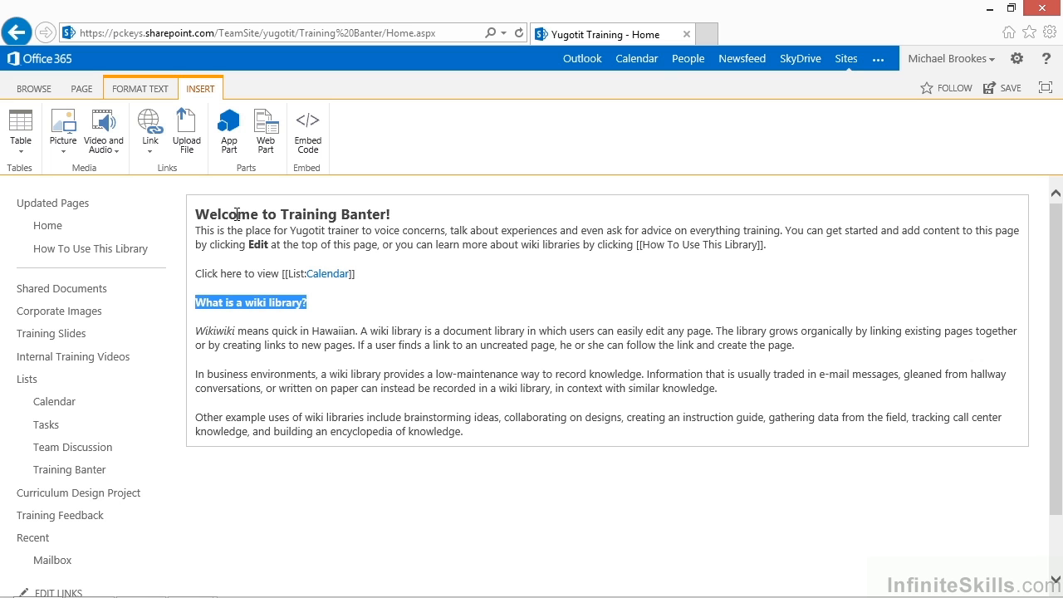
{"action": "key", "text": "shift+Down"}
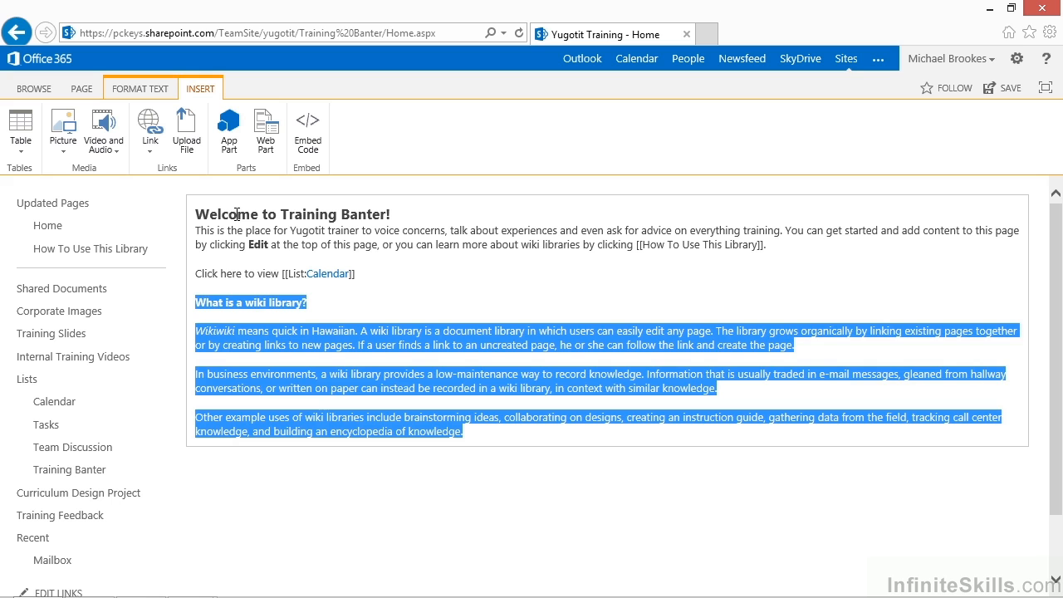
{"action": "key", "text": "Delete"}
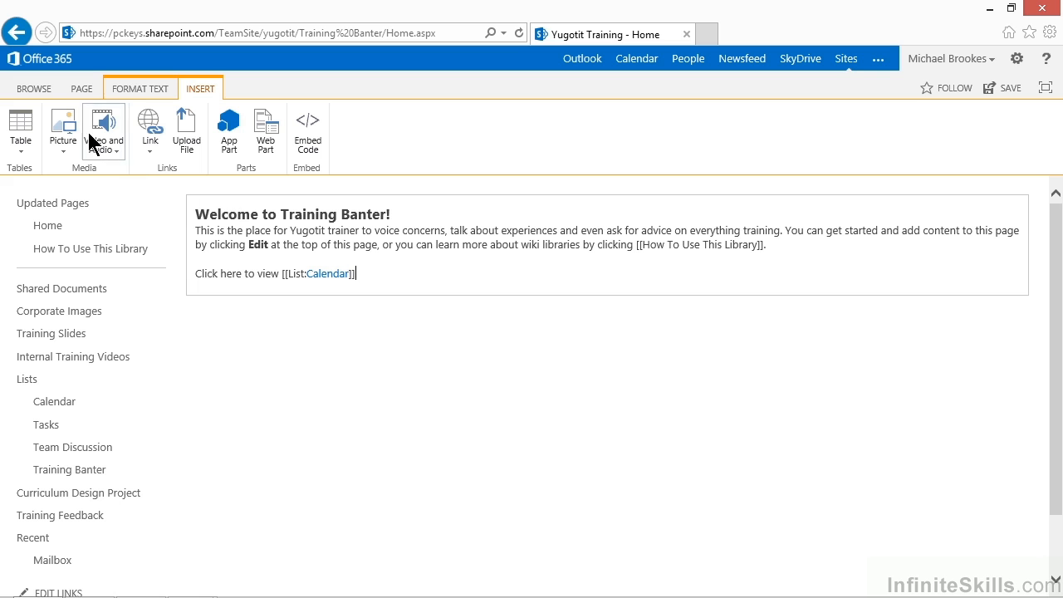
- Save the edited wiki page and follow its new Calendar link
{"action": "left_click", "coordinate": [81, 90]}
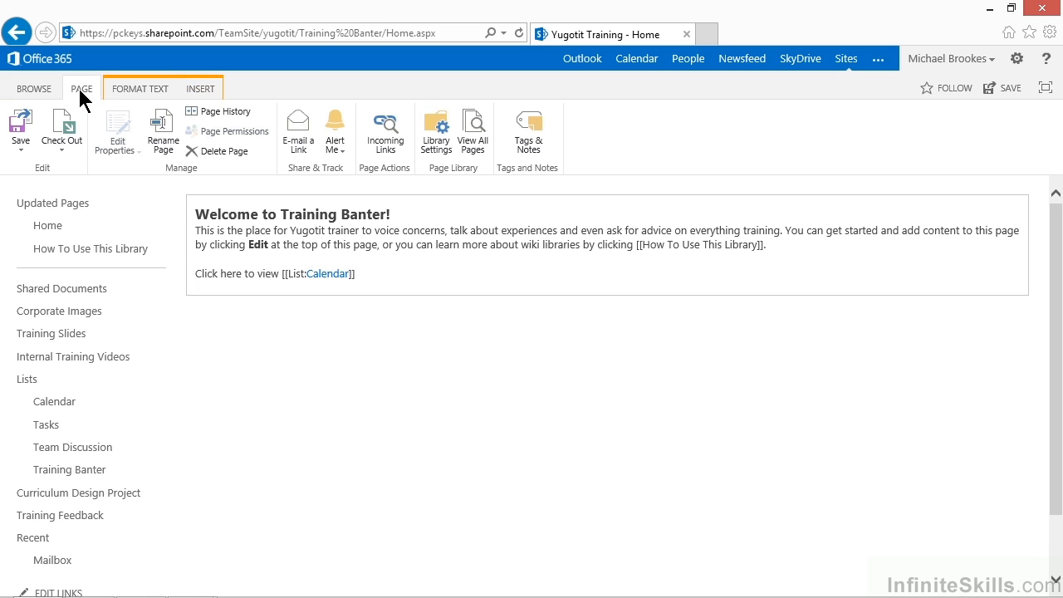
{"action": "left_click", "coordinate": [20, 130]}
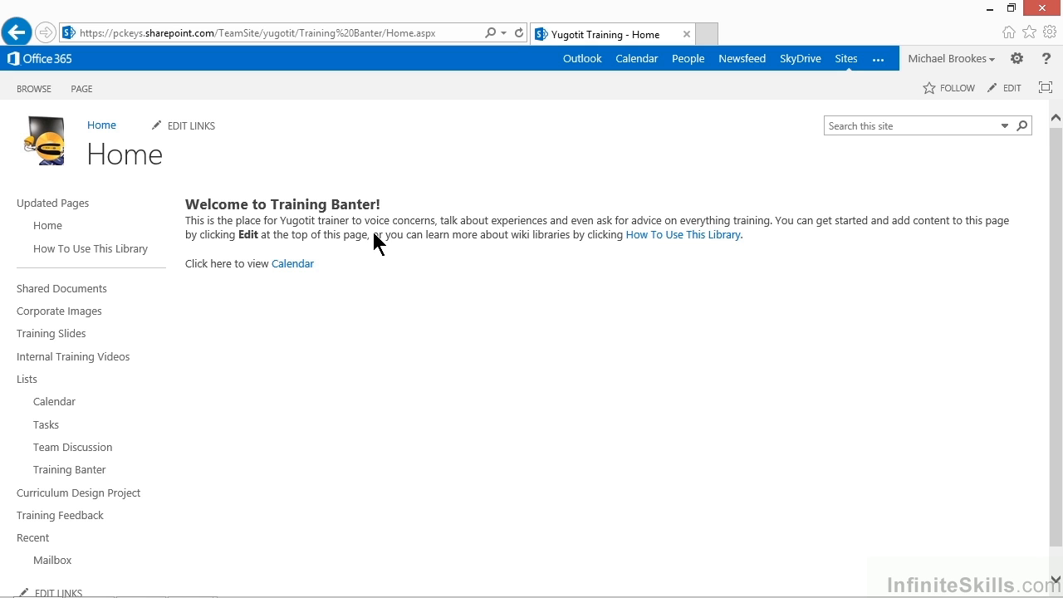
{"action": "left_click", "coordinate": [290, 264]}
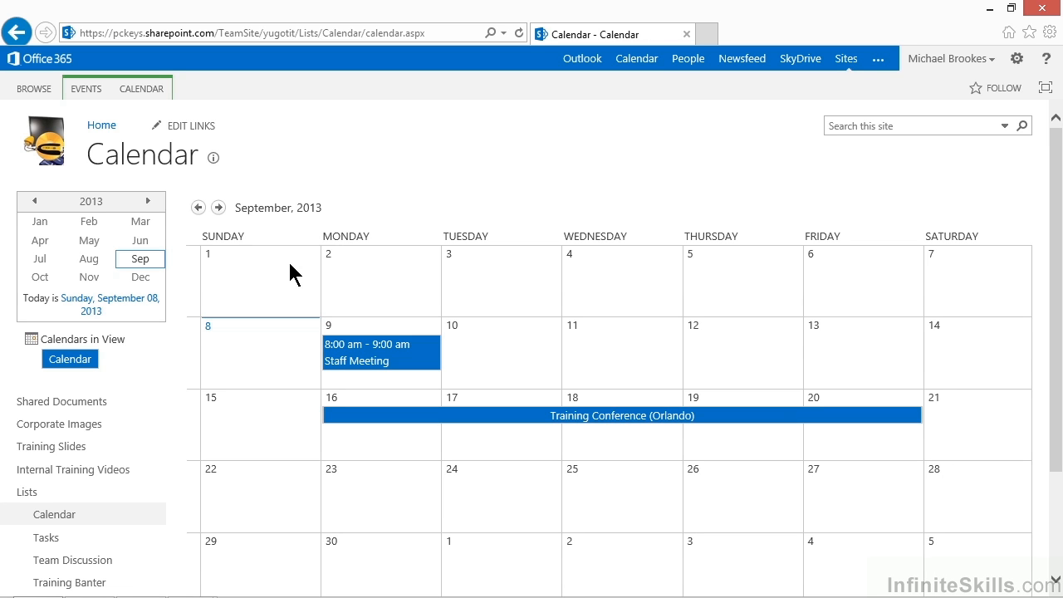